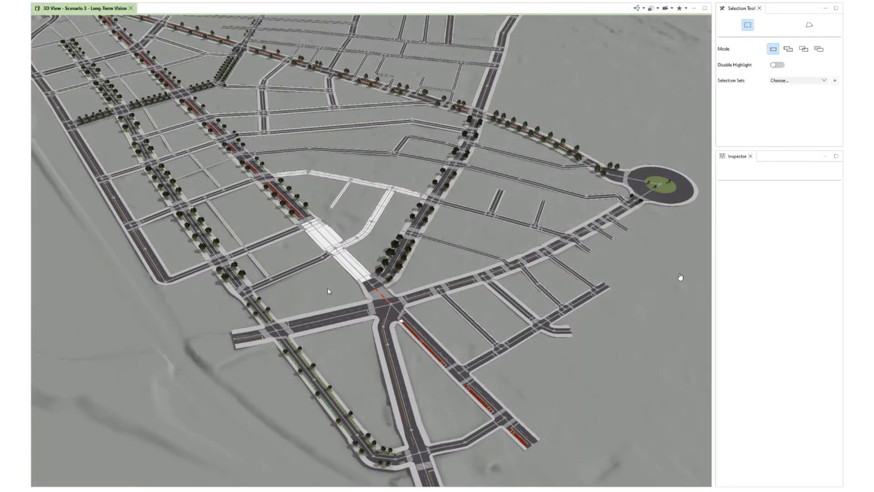
Zoom into the plain white street cluster and activate the Polygonal Street Creation tool
mouse_move(669, 275)
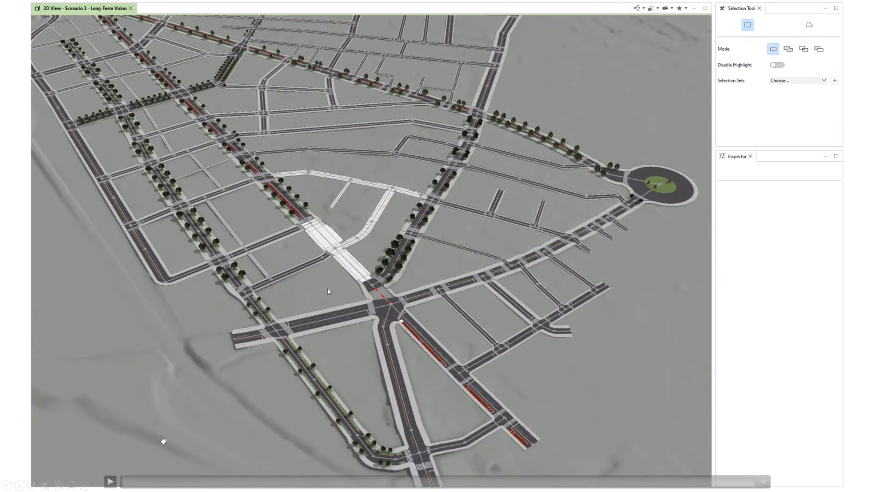
click(112, 480)
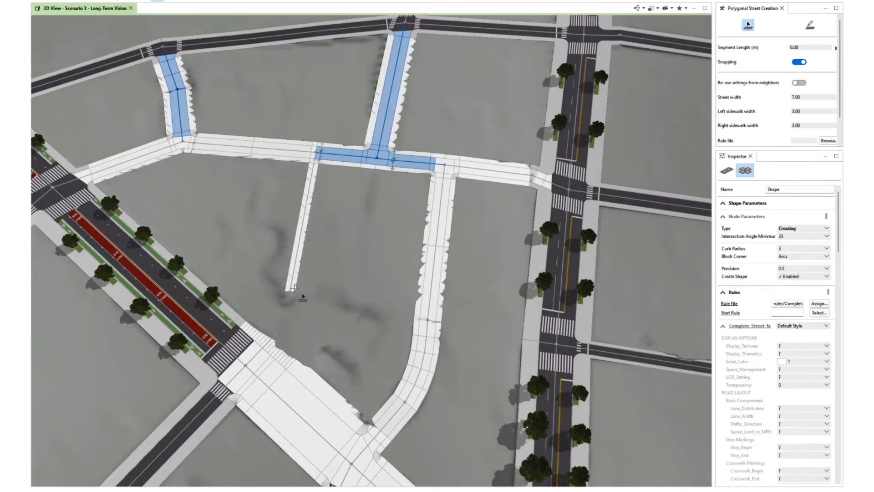
Draw a street closing the block's south side out to the eastern avenue, then drag its corner node south
click(294, 291)
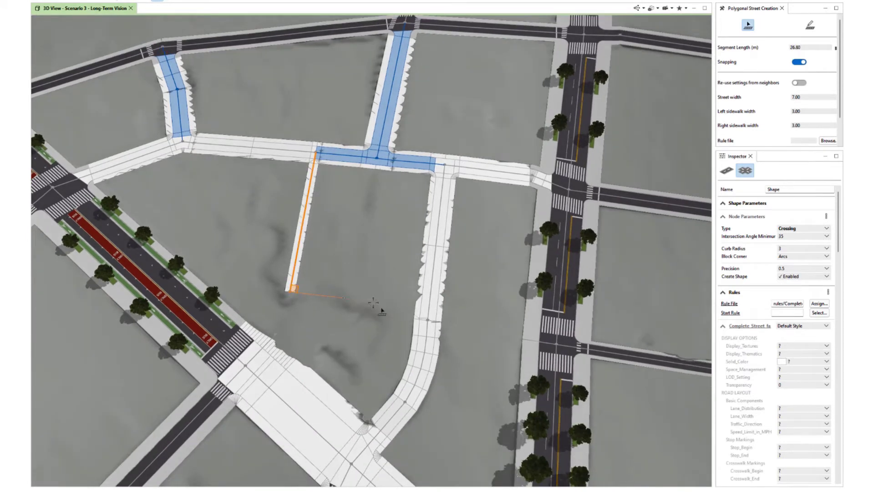
click(429, 308)
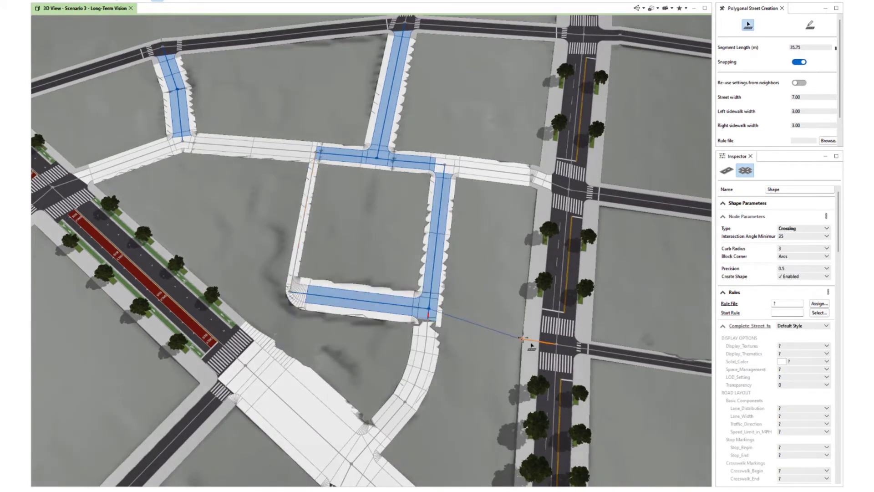
click(528, 345)
key(q)
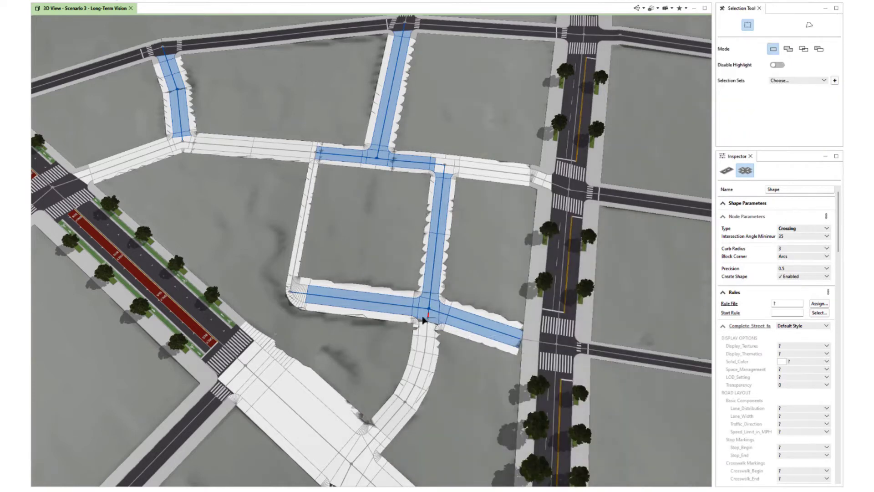
click(432, 328)
key(w)
drag(425, 319, 423, 342)
Draw a street from the block's southwest corner down to the diagonal avenue
key(g)
click(289, 292)
click(282, 342)
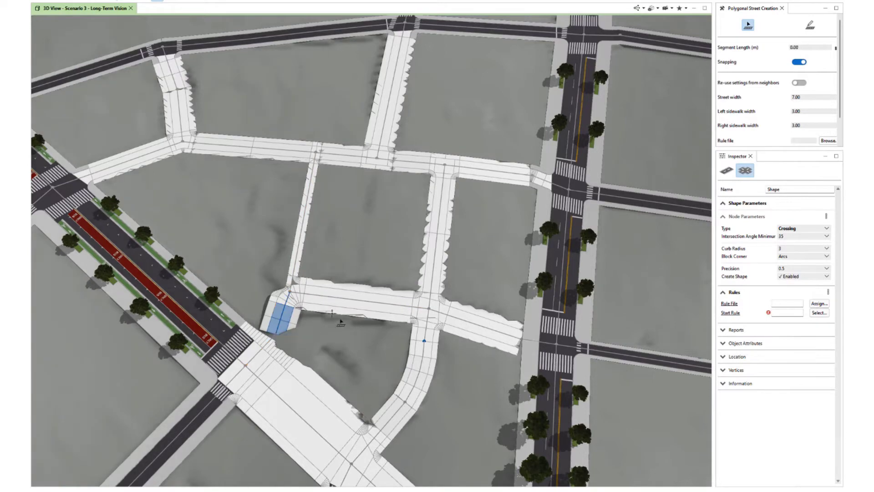
key(q)
click(362, 265)
middle_drag(357, 276, 390, 236)
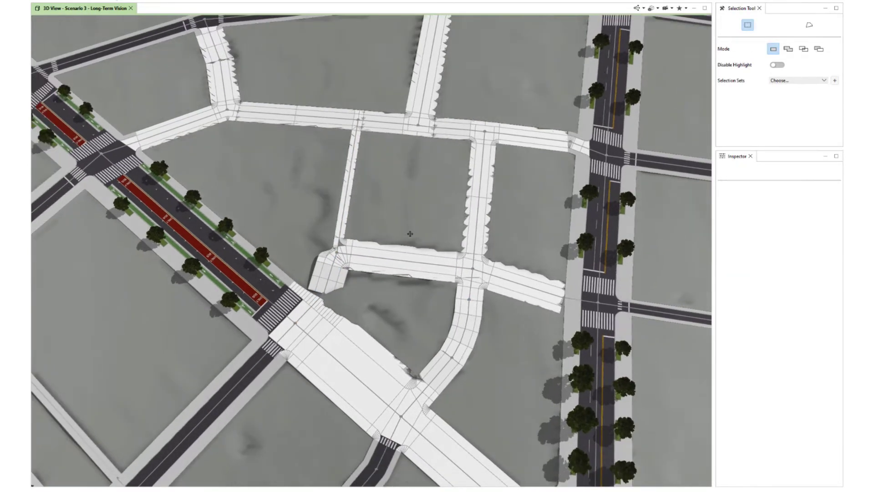
scroll(353, 133, down, 5)
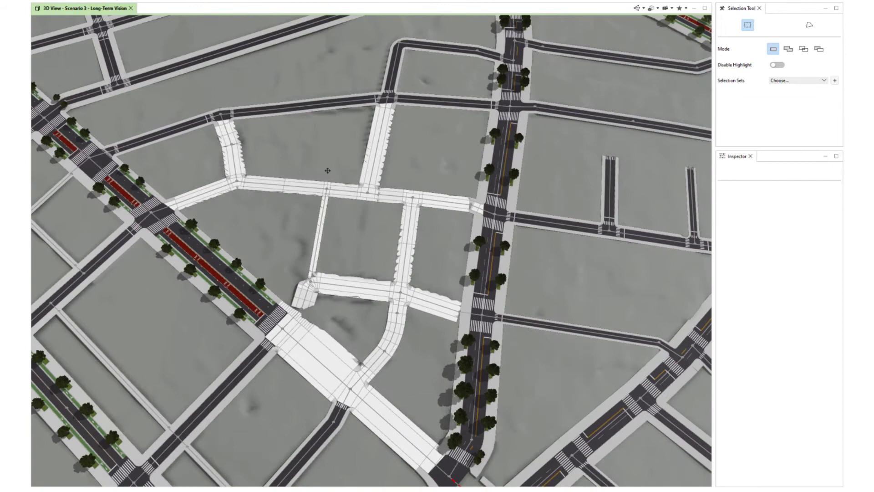
Paste copied segment parameters onto the finished street, the thin street and the lower street
click(192, 126)
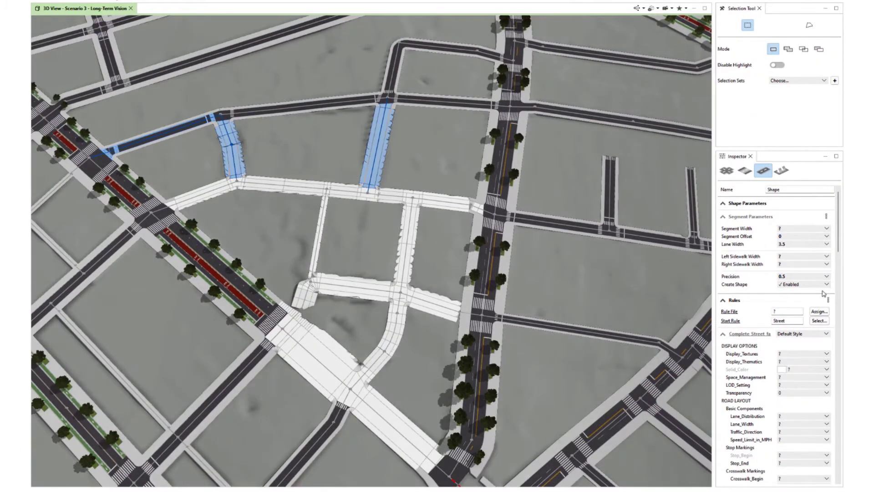
click(827, 216)
click(801, 234)
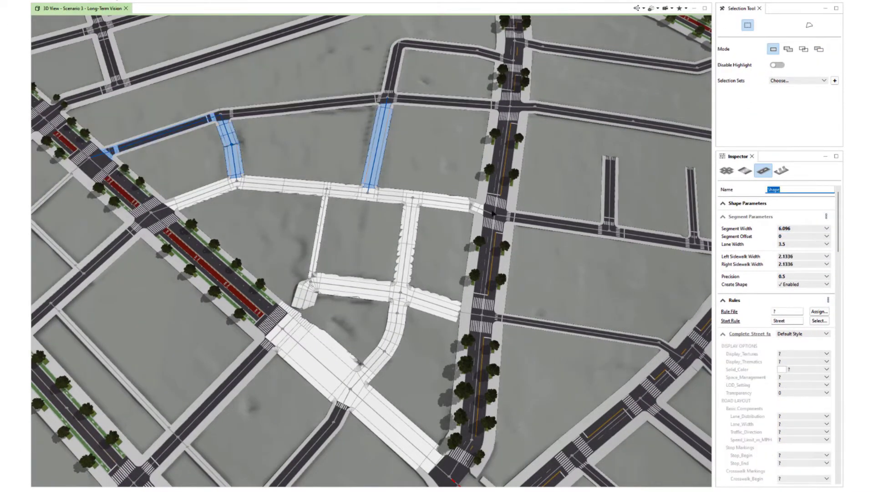
click(324, 228)
click(827, 216)
click(802, 233)
click(314, 292)
click(827, 216)
click(801, 233)
click(358, 324)
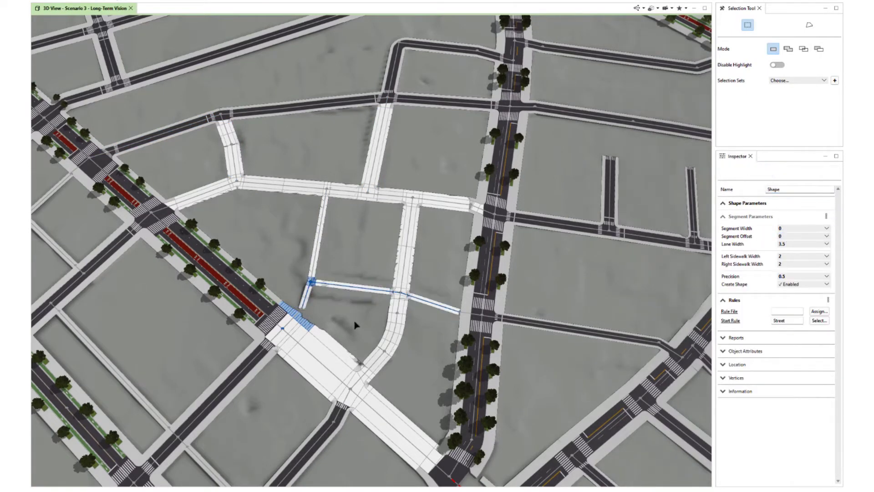
Copy a slim side street's segment parameters and paste them onto the block's south-edge street
scroll(369, 334, down, 3)
scroll(382, 348, up, 3)
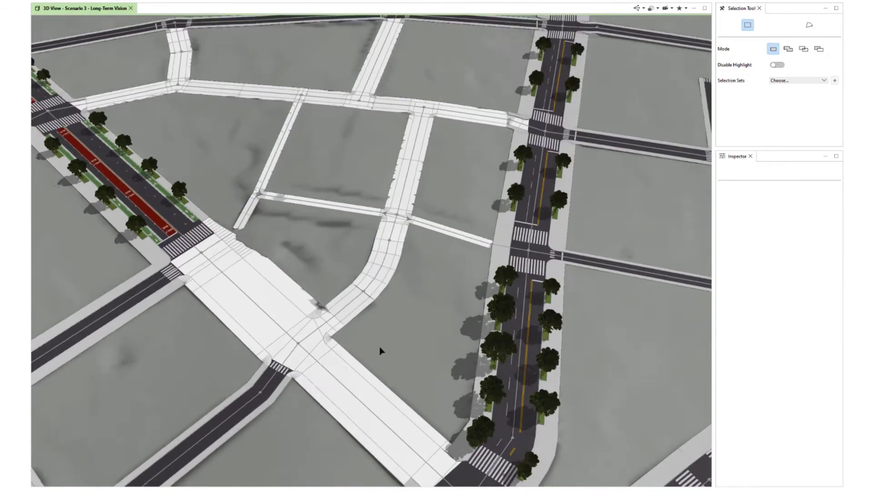
scroll(240, 236, up, 3)
click(240, 237)
click(827, 216)
click(822, 225)
click(361, 332)
click(827, 216)
click(806, 233)
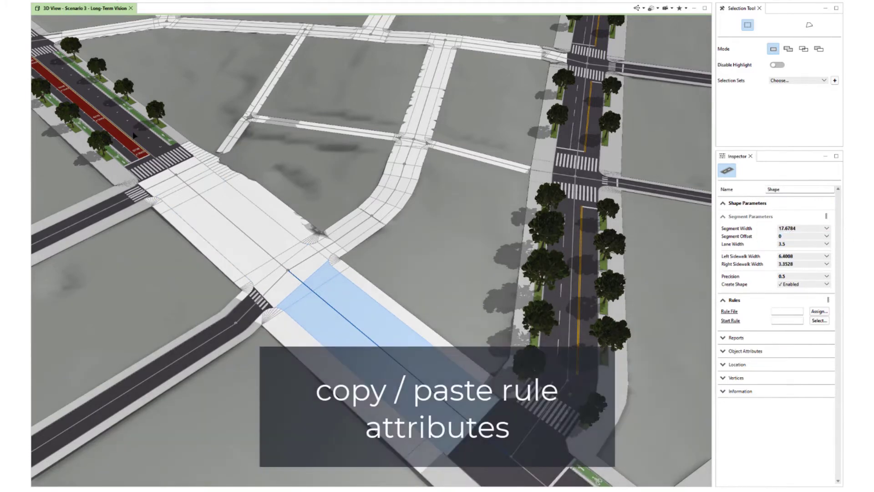
Copy the rule attributes of the styled complete street with bus lanes
click(135, 135)
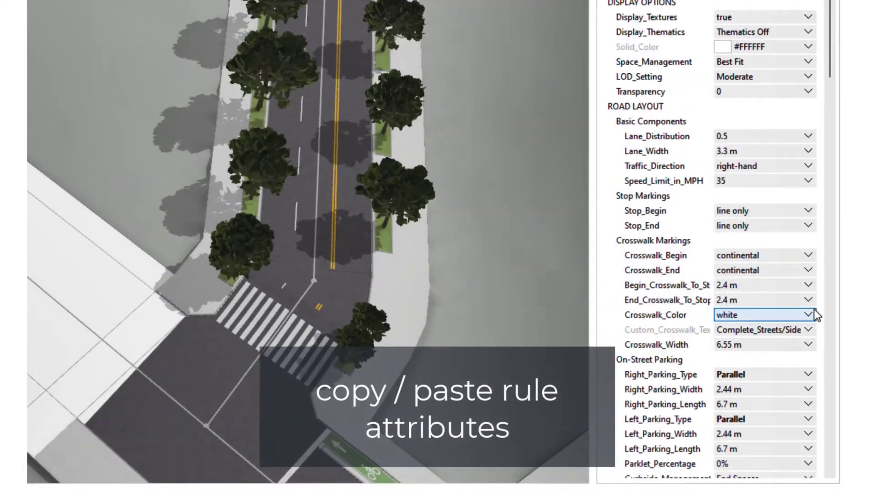
scroll(812, 312, down, 9)
scroll(788, 329, down, 6)
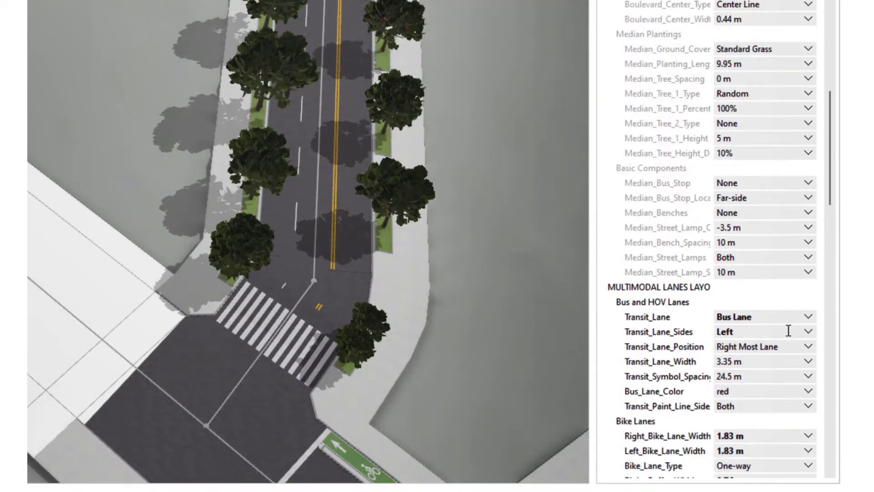
scroll(766, 292, up, 20)
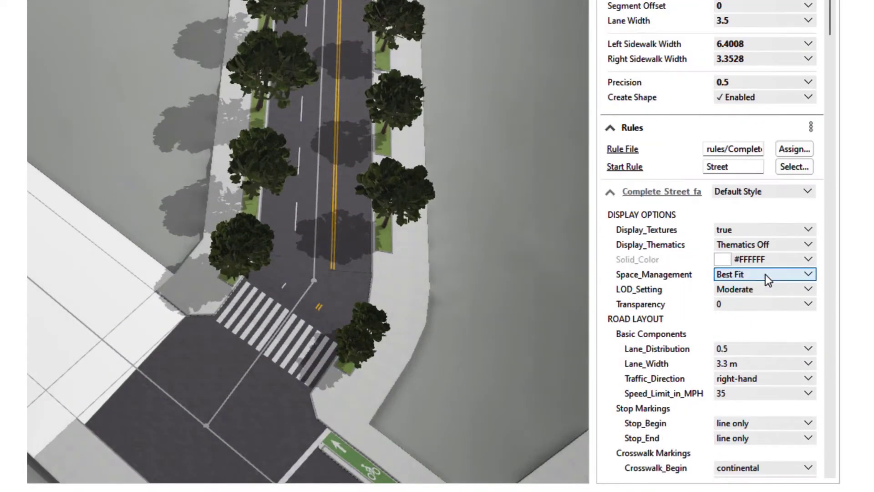
click(813, 127)
click(782, 141)
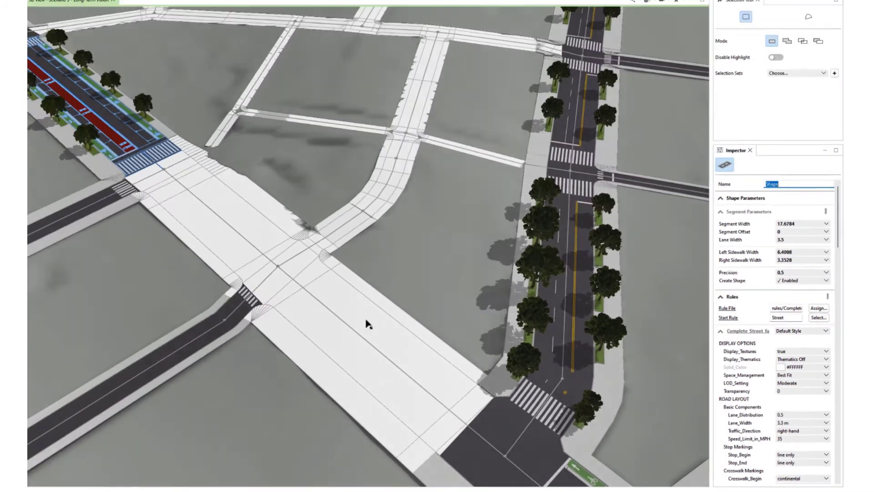
Paste those rule attributes onto both wide white street segments
shift+click(366, 325)
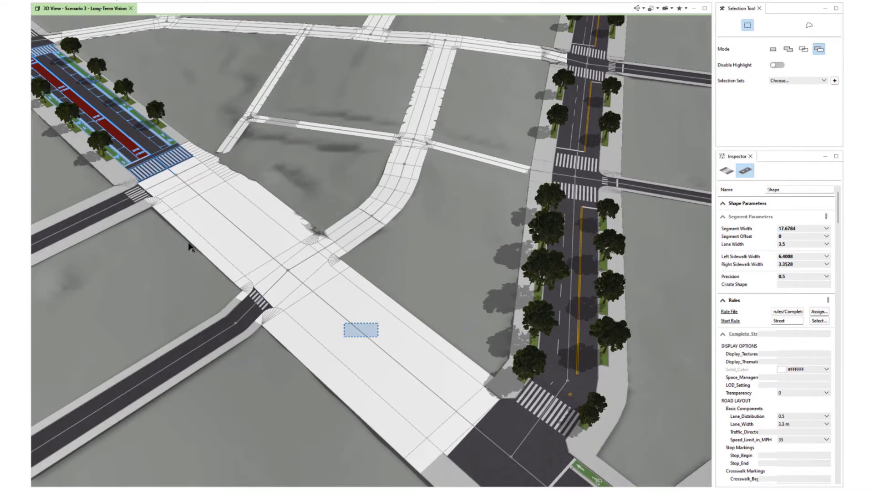
shift+click(190, 248)
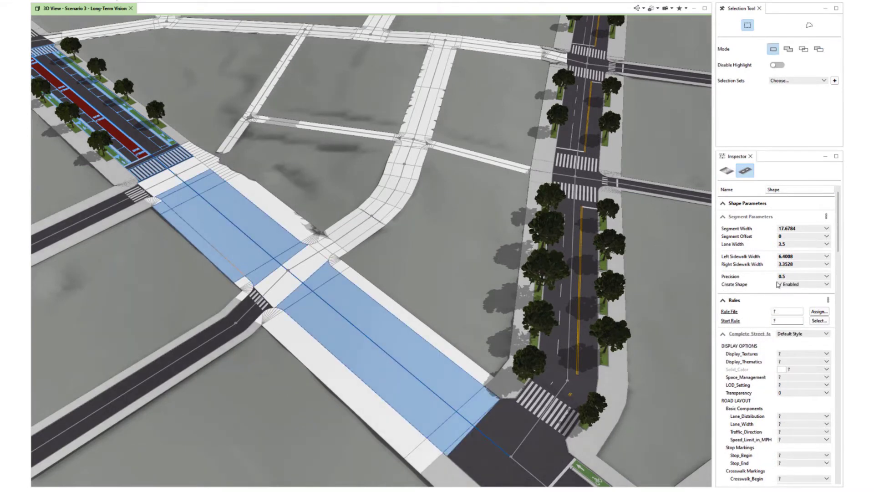
click(828, 299)
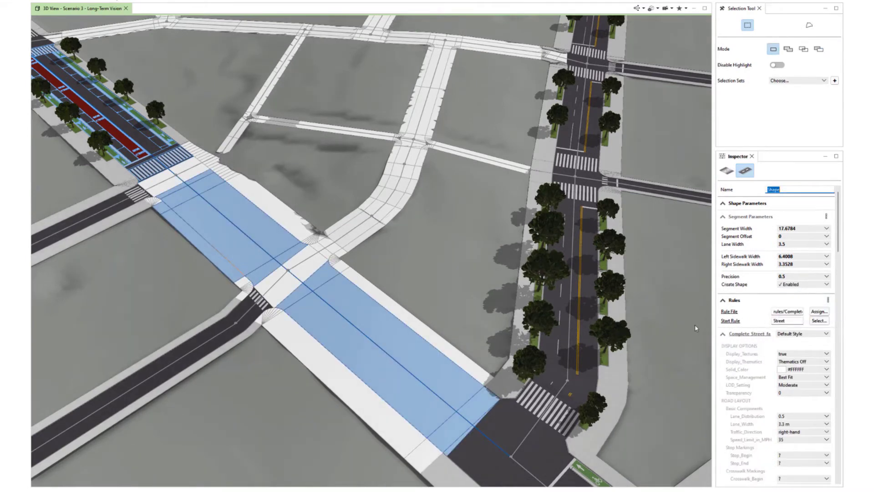
click(808, 318)
click(117, 176)
Paste the tree-lined sidewalk styling onto the new street's sidewalks with Ctrl+V
click(116, 175)
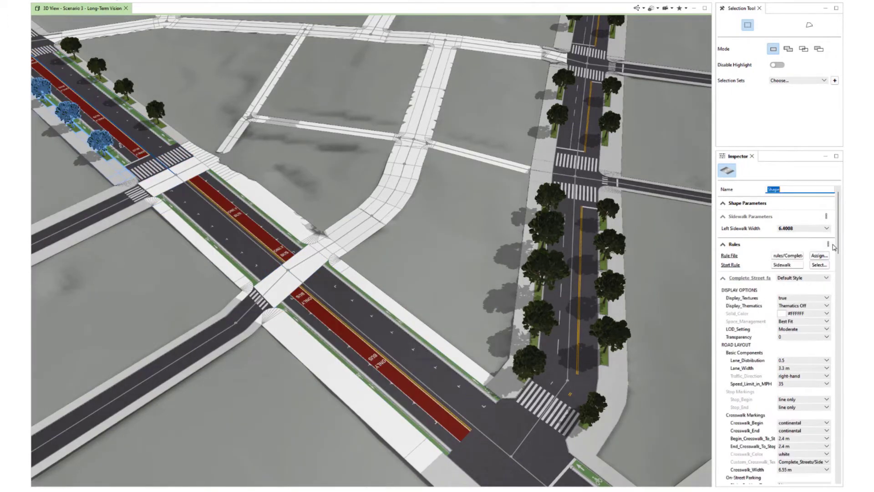
click(221, 175)
shift+click(189, 232)
shift+click(371, 287)
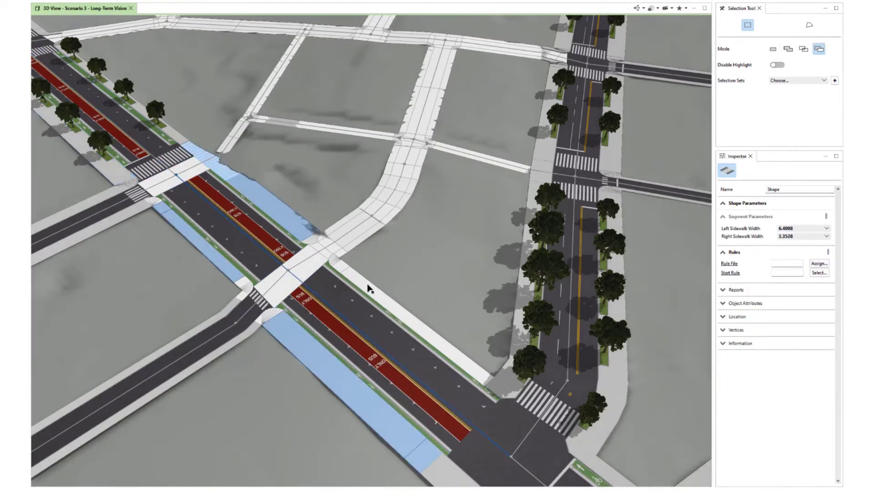
key(ctrl+v)
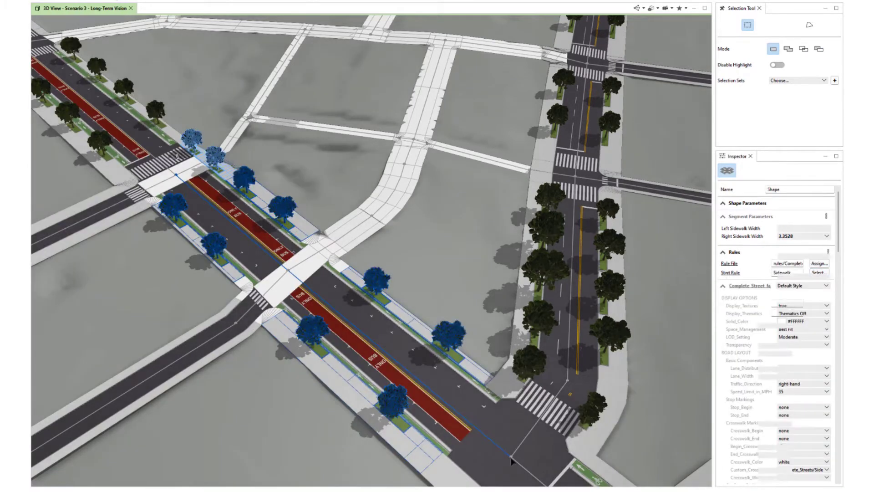
Select the lower crossing, the central intersection and the adjoining sidewalk pieces
click(512, 459)
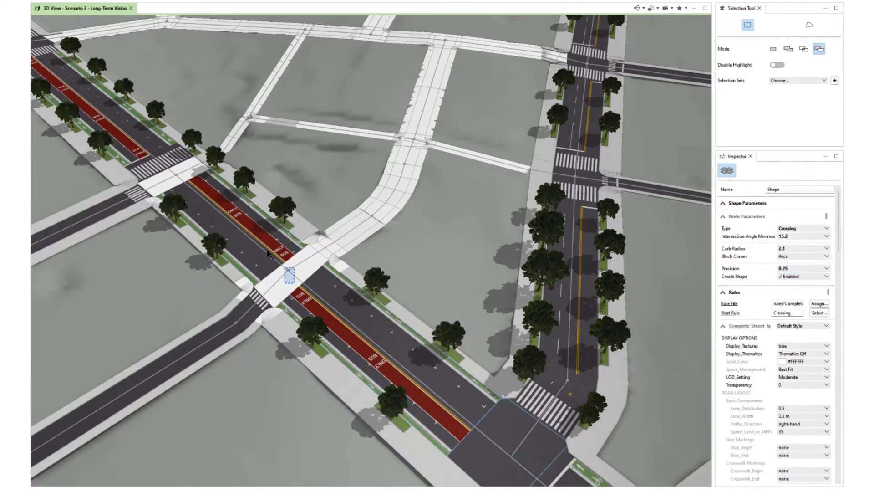
shift+drag(268, 254, 178, 173)
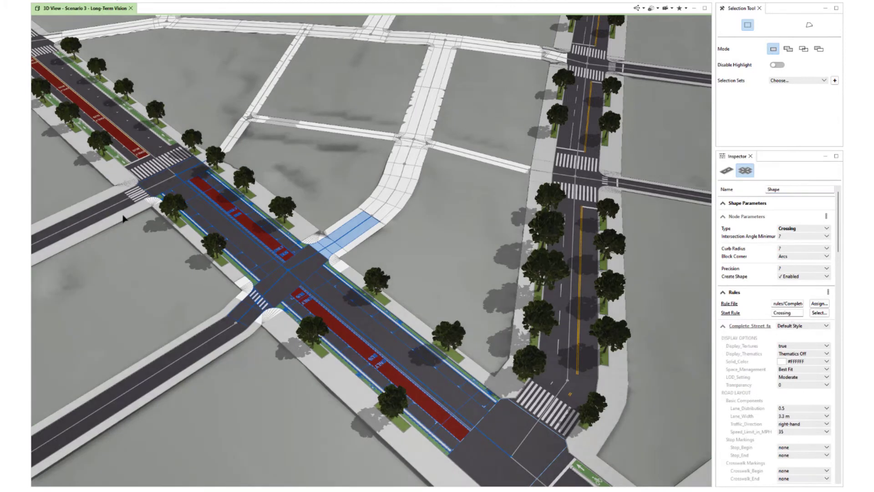
click(123, 219)
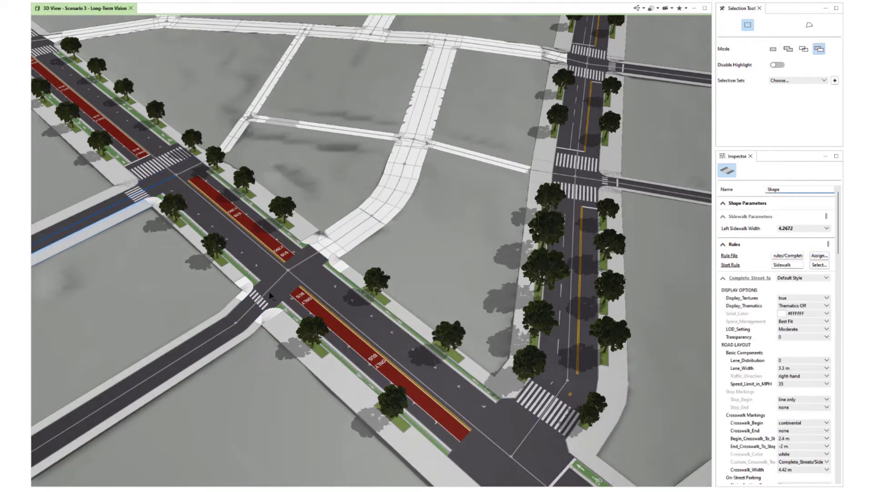
click(249, 291)
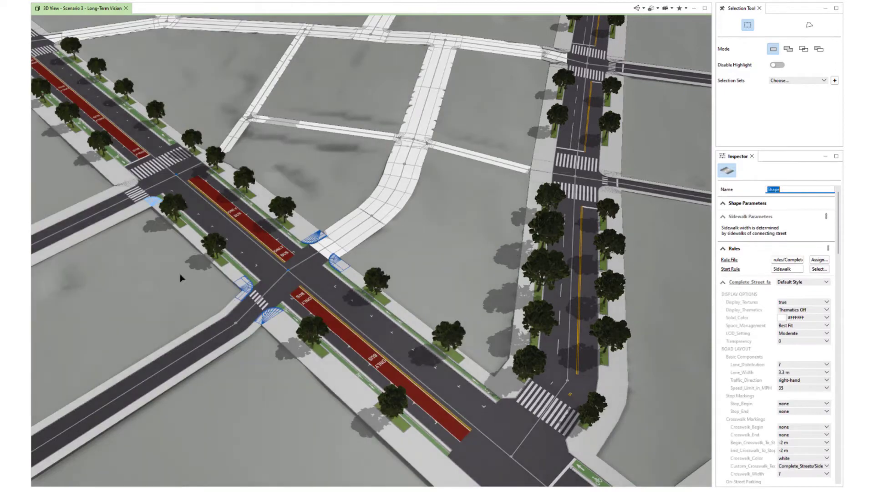
Reverse the short bus-lane segment with Graph > Reverse Direction so its bus lane switches sides
click(121, 264)
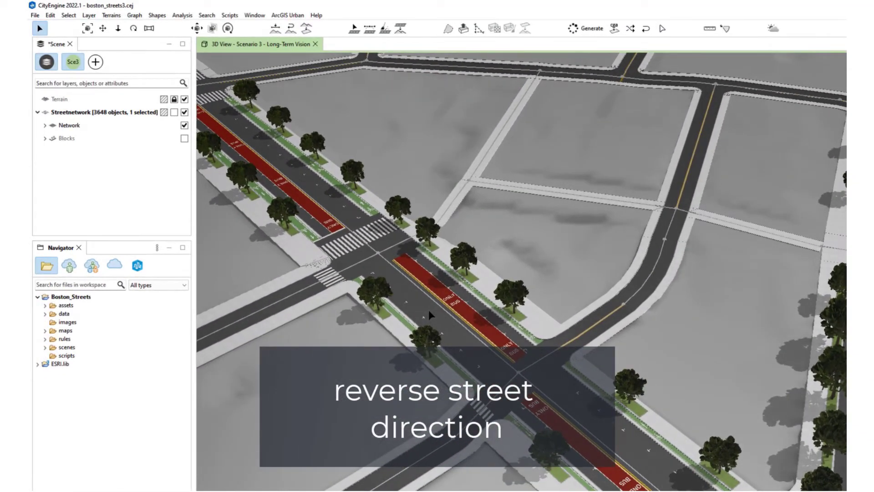
click(428, 312)
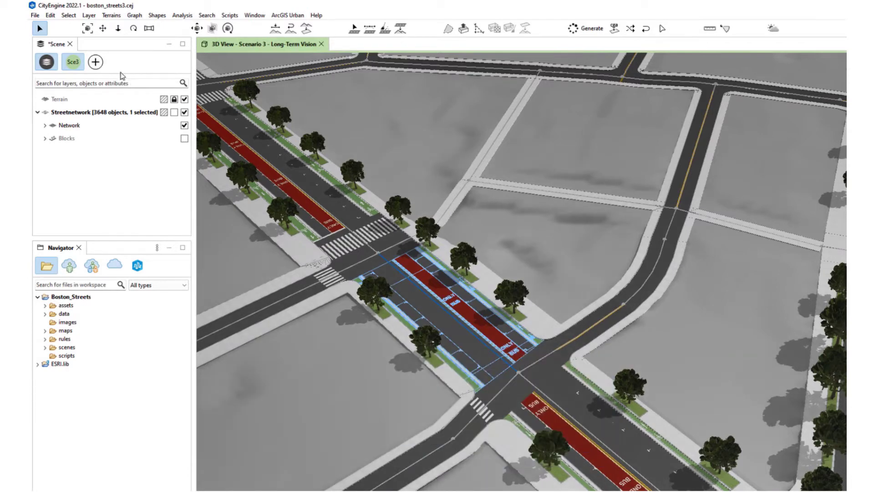
click(135, 16)
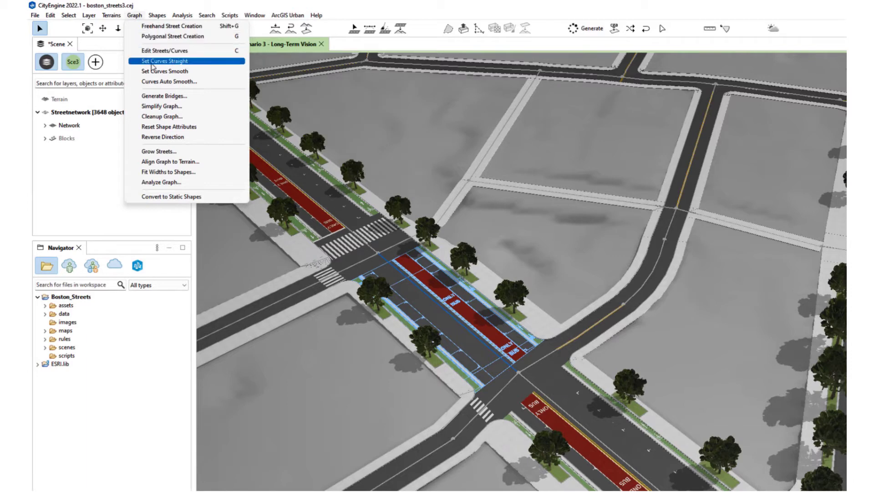
click(189, 139)
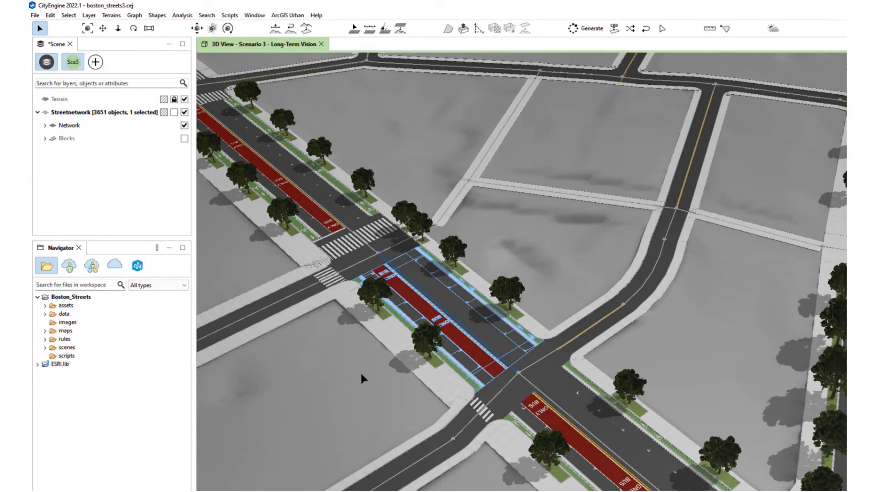
click(361, 375)
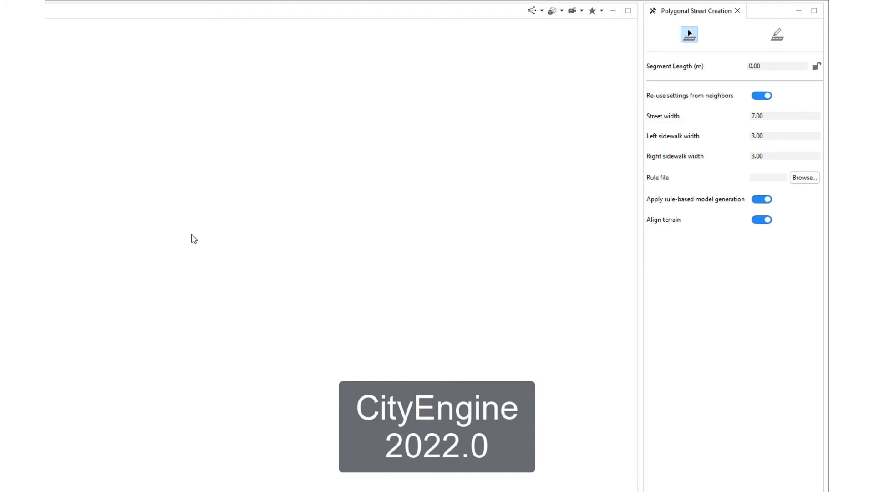
Draw four streets forming a closed rounded block
click(181, 234)
click(362, 347)
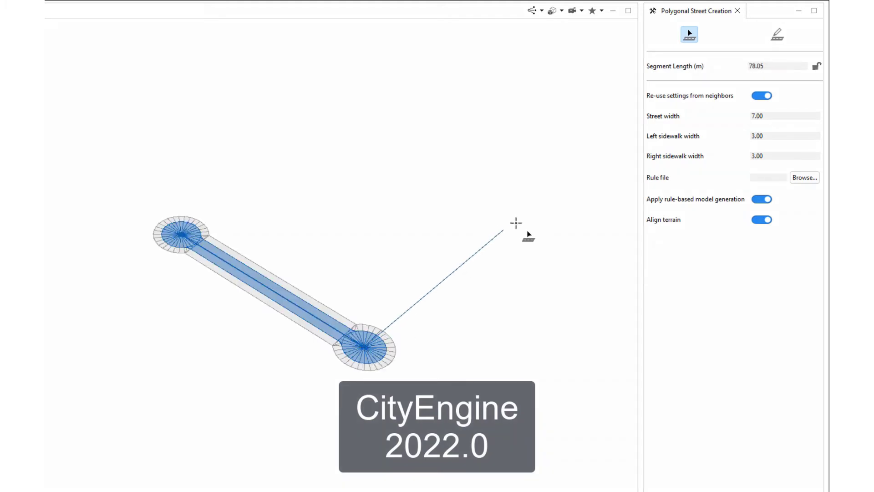
click(528, 210)
click(396, 106)
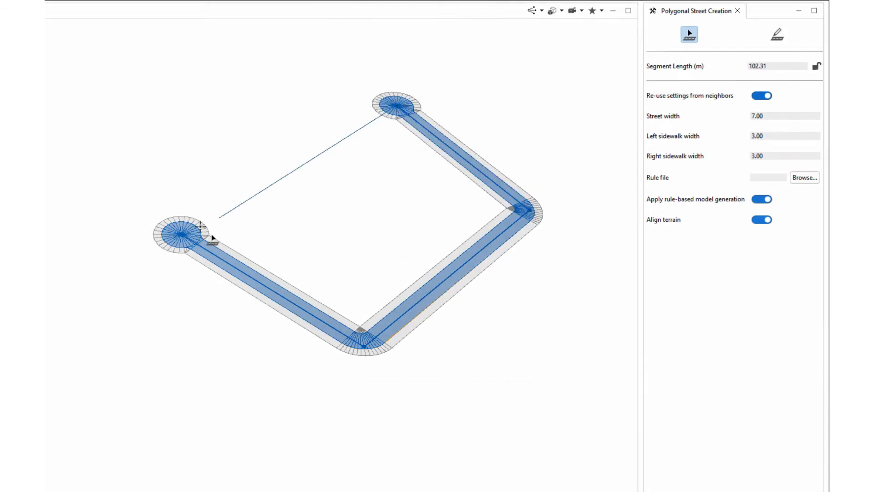
click(182, 235)
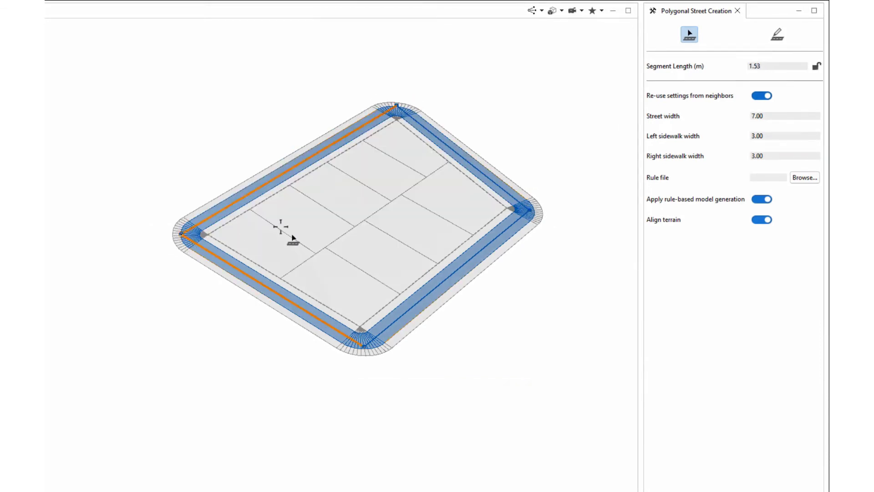
Draw three streets across the block, undo them, and return to the Selection Tool
click(541, 267)
click(281, 99)
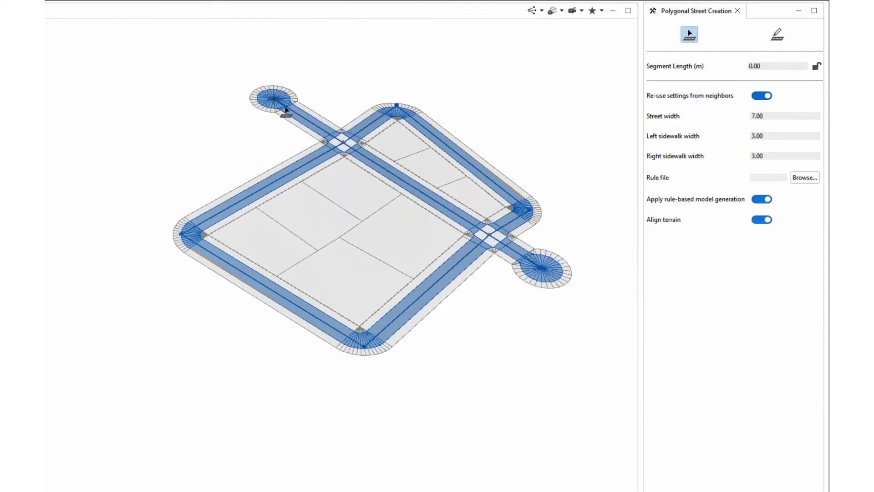
click(209, 143)
click(496, 367)
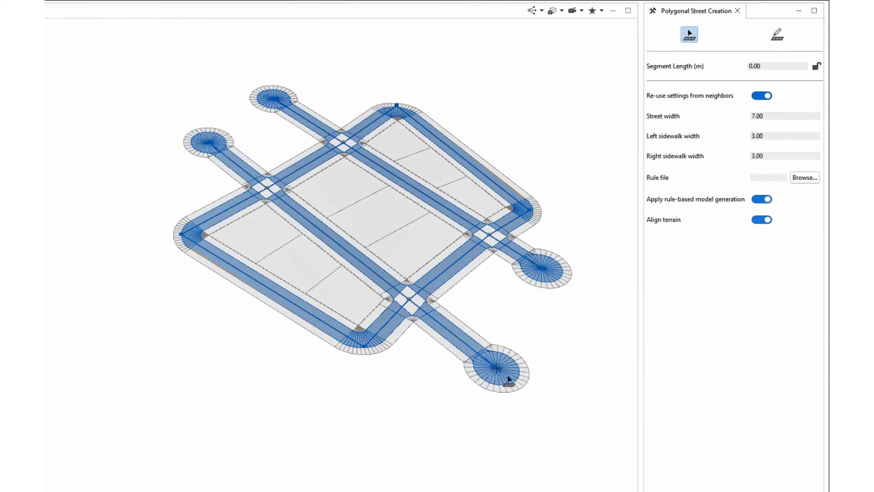
click(204, 329)
click(498, 108)
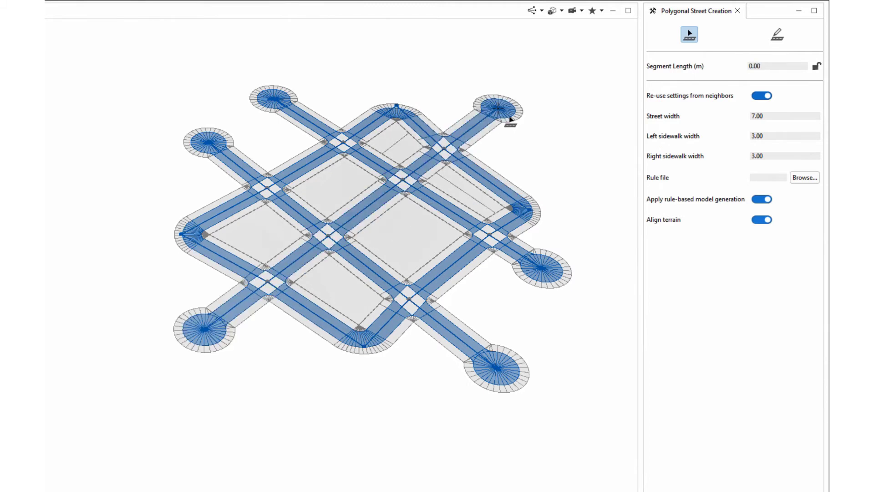
key(ctrl+z)
key(ctrl+z)
key(ctrl+z)
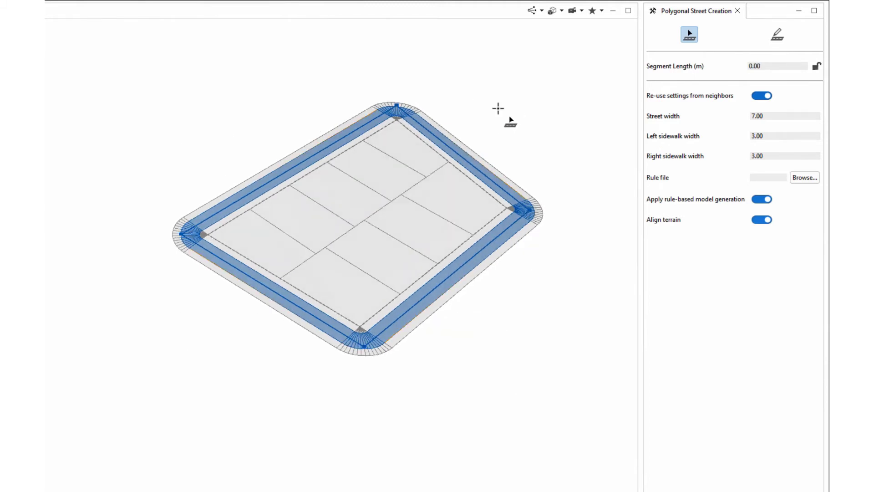
key(q)
click(497, 107)
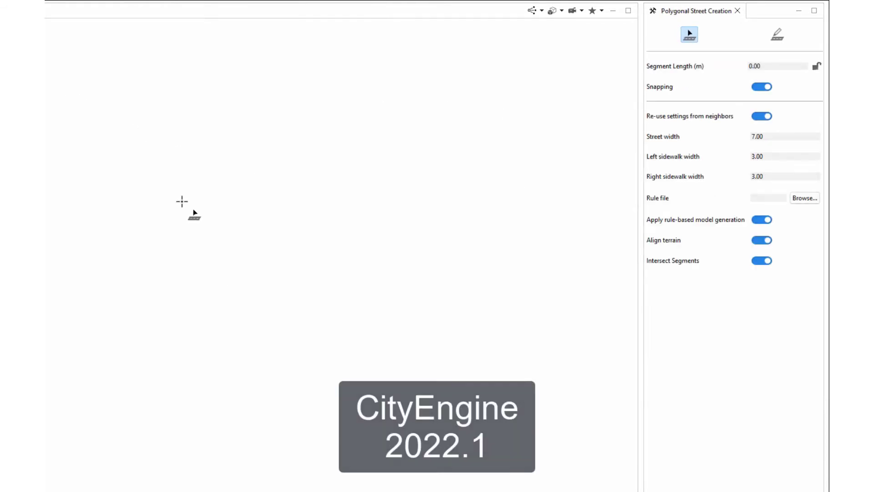
Draw another closed four-street block
click(181, 201)
click(328, 341)
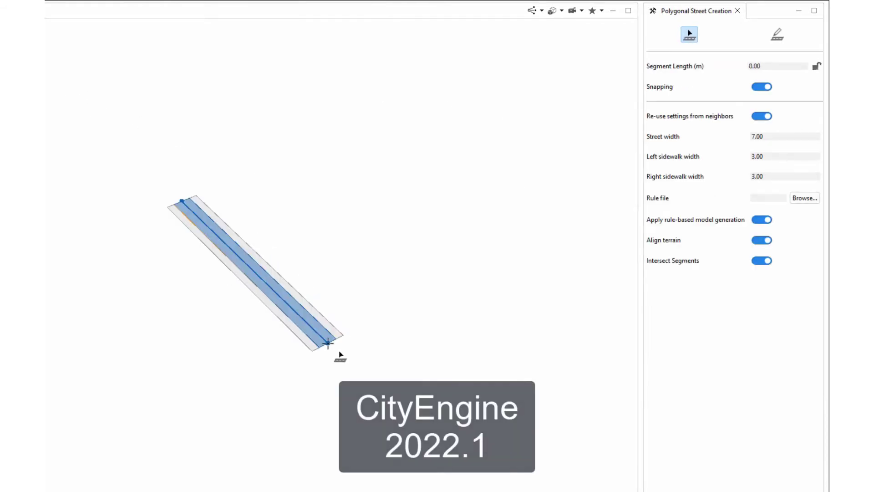
click(520, 264)
click(406, 104)
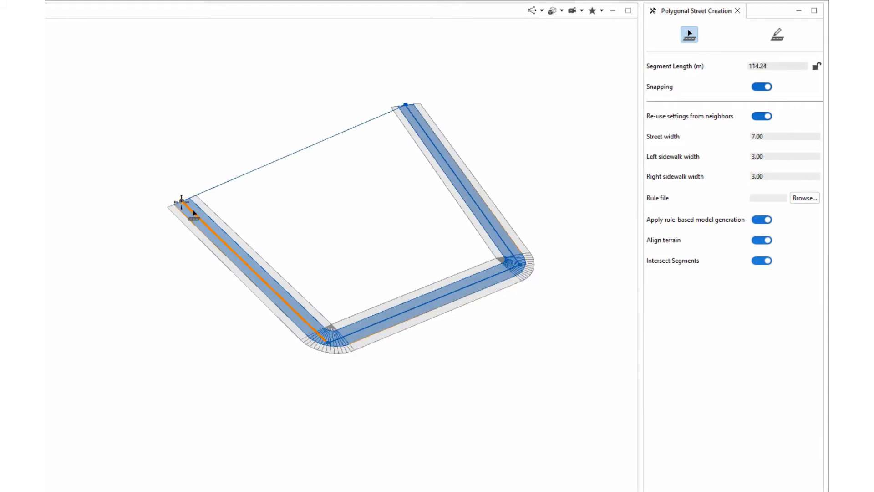
click(182, 201)
Draw two streets crossing the block that form intersections with it
click(237, 140)
double_click(442, 371)
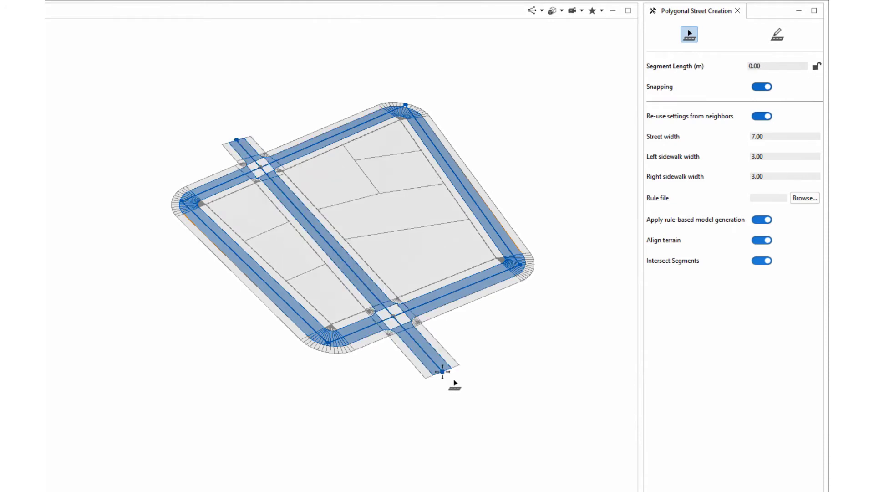
click(307, 96)
double_click(533, 358)
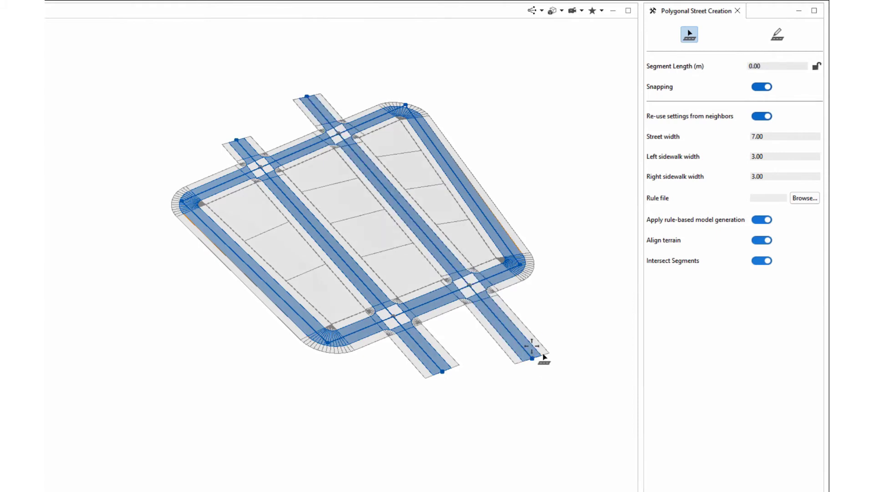
Turn off Intersect Segments and draw two more streets overlapping the block without intersections
click(759, 261)
click(535, 192)
double_click(209, 340)
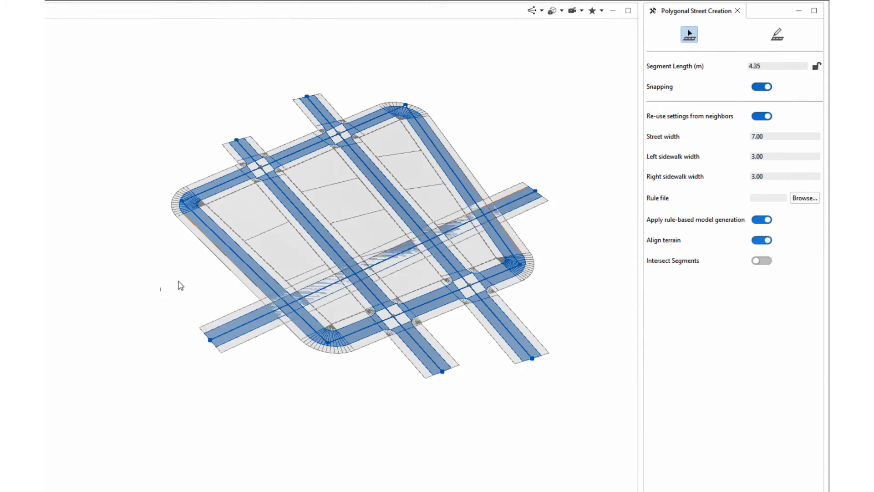
double_click(495, 124)
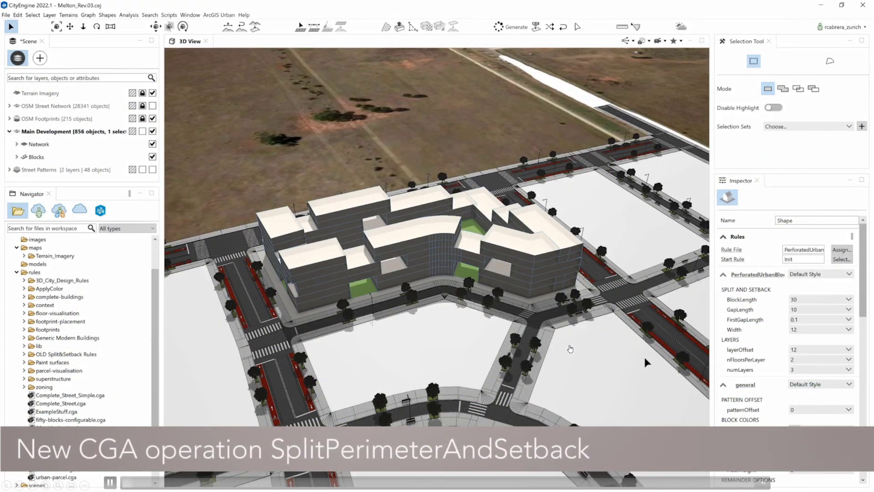
Play the embedded perimeter-block demo where BlockLength goes from 30 to 31
click(819, 299)
drag(804, 308, 806, 308)
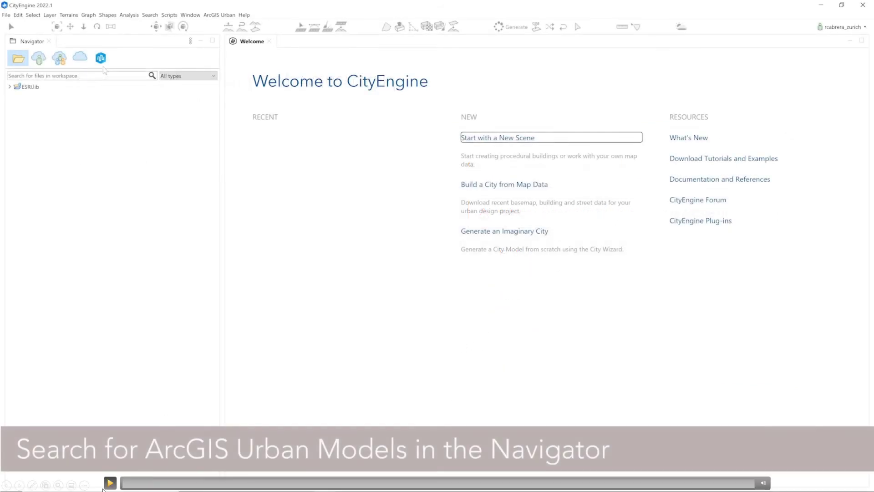
Play the demo of browsing ArcGIS Urban plans and opening S.Boston_Integration_CE_2022.01
click(110, 484)
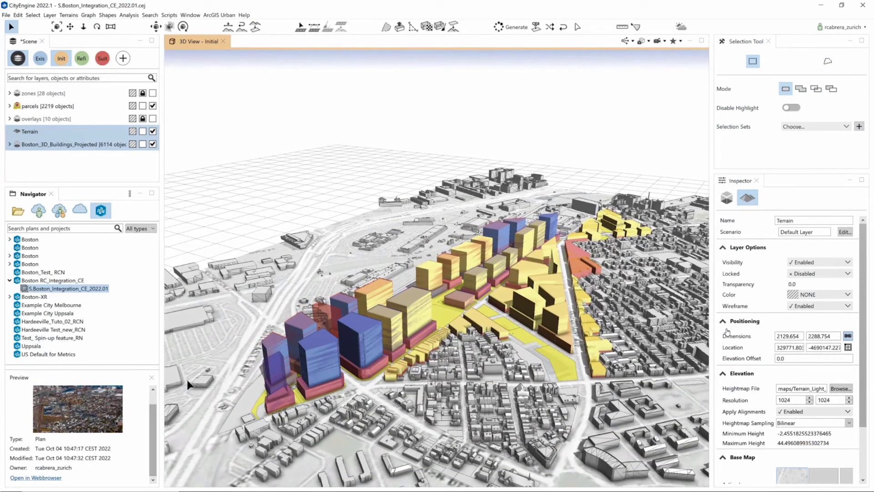
Save the CityEngine edits to ArcGIS Urban, overwriting the Initial scenario
click(18, 211)
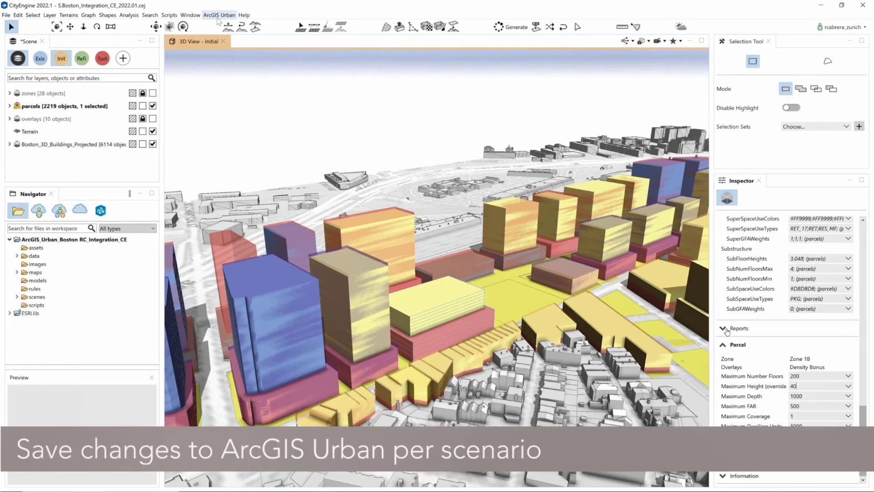
click(219, 15)
click(230, 22)
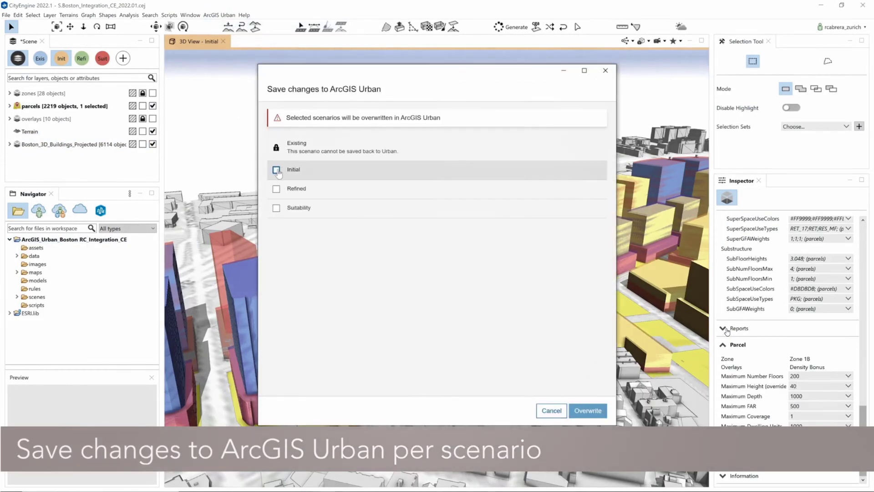
click(276, 170)
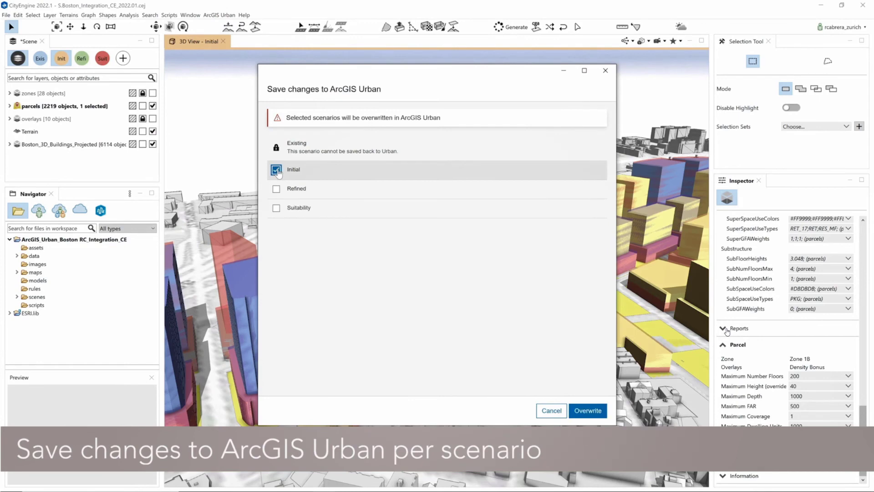
click(592, 413)
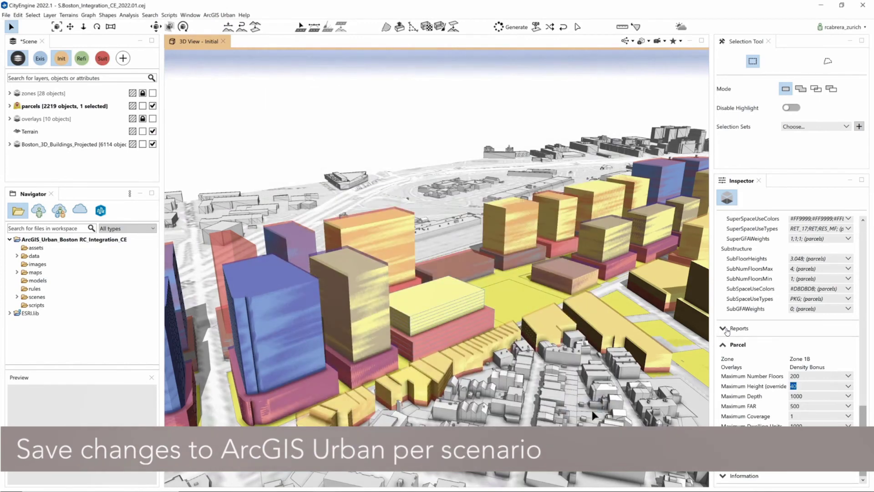
Review the Initial scenario's zoning totals in ArcGIS Urban in the browser
key(alt+Tab)
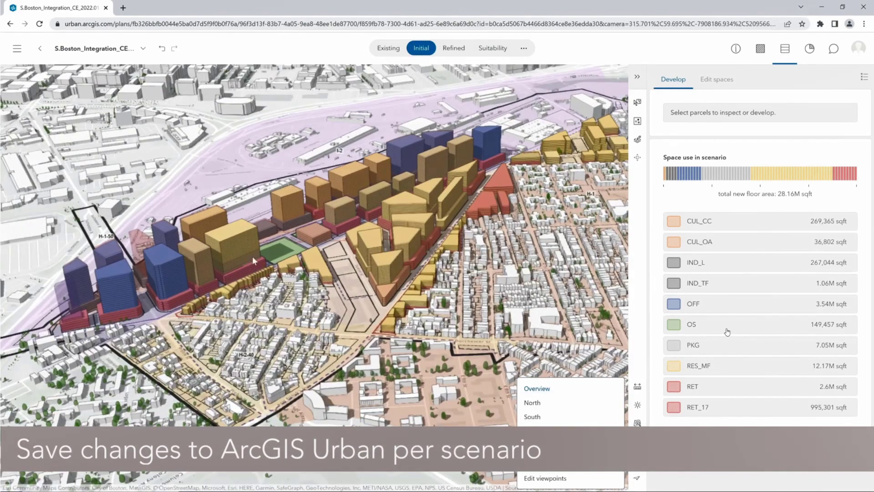
click(761, 48)
scroll(727, 332, down, 3)
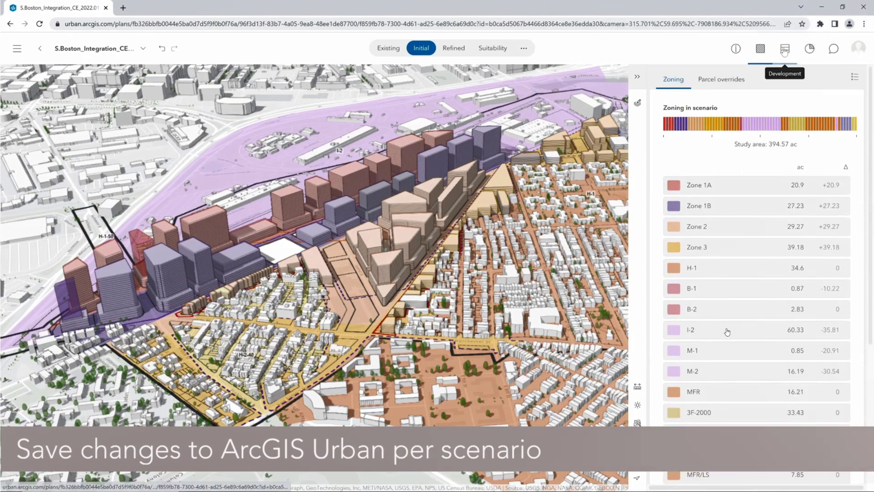
Back in Develop, select a Mid-Rise Residential w/ Retail parcel and orbit the 3D view around it
click(785, 48)
click(264, 255)
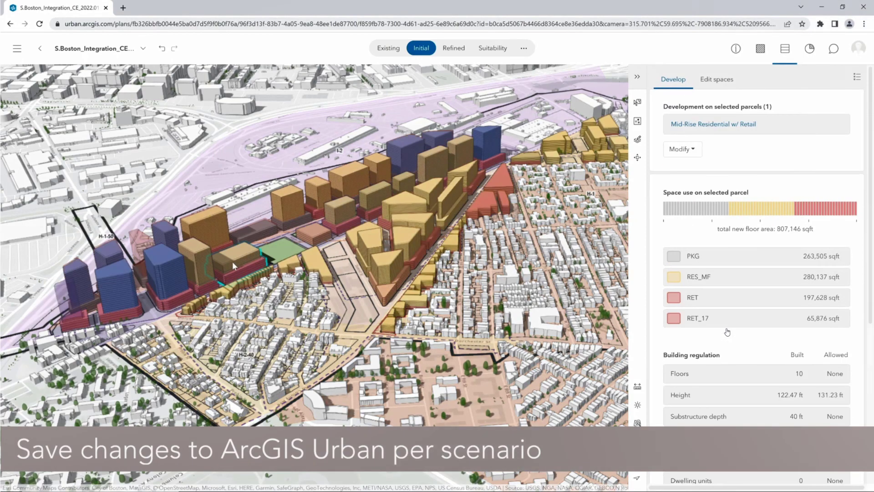
scroll(342, 277, up, 3)
right_drag(342, 277, 420, 262)
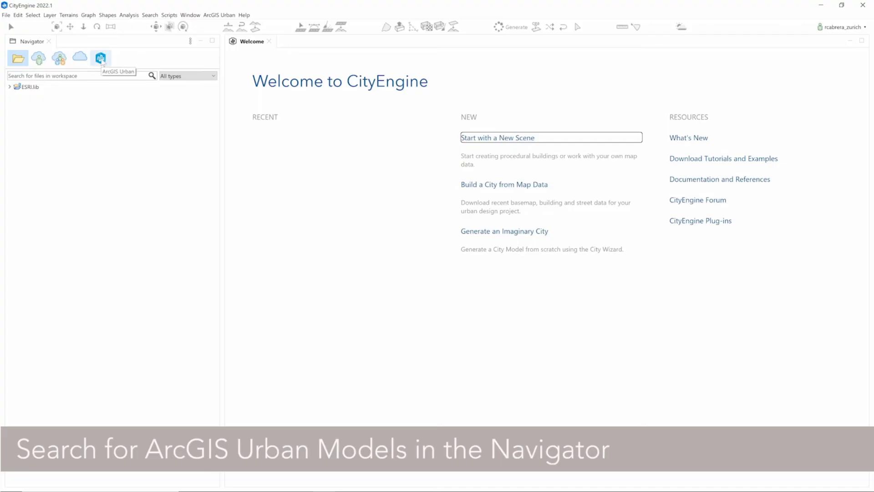
List the ArcGIS Urban models in the CityEngine Navigator
click(100, 58)
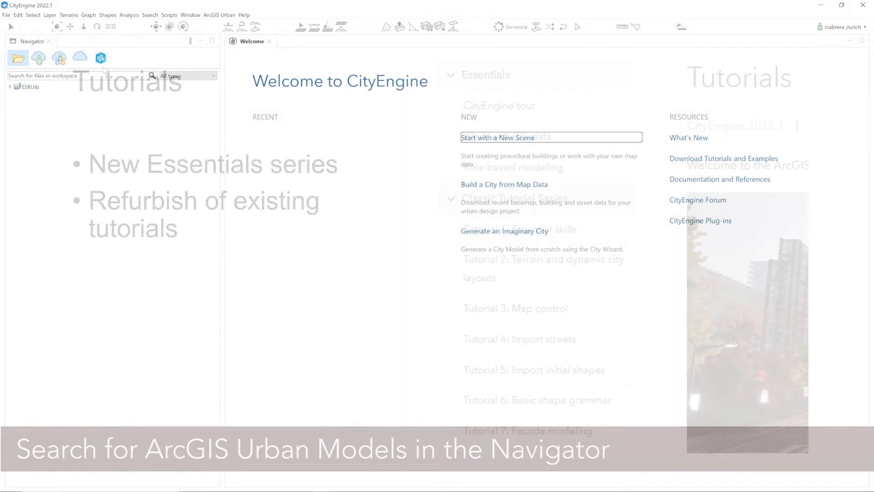